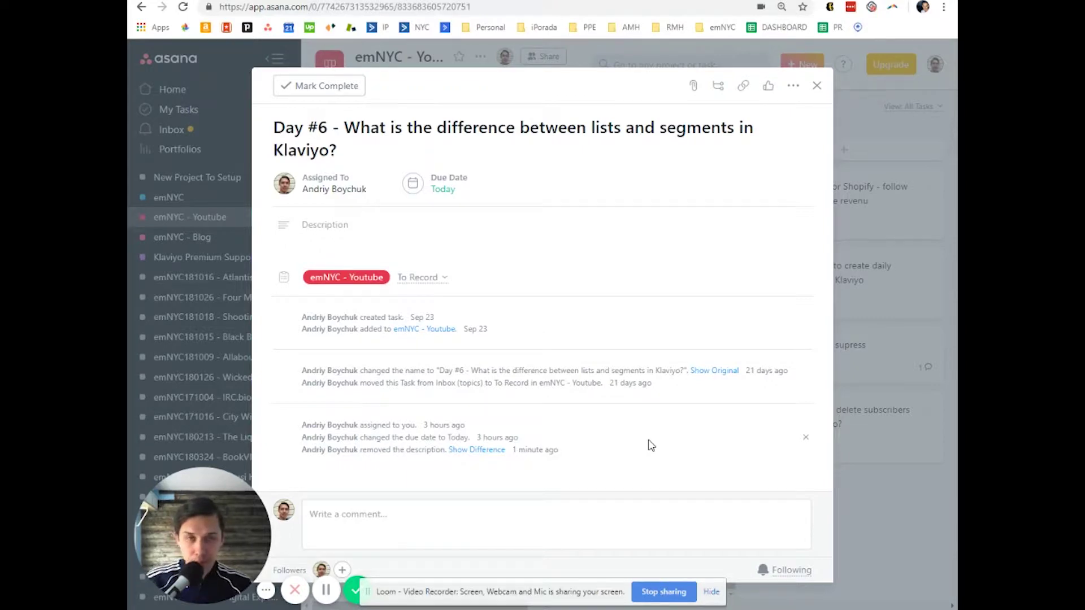
- In the Klaviyo tab, go to Lists & Segments and begin creating a new list or segment
key(ctrl+Tab)
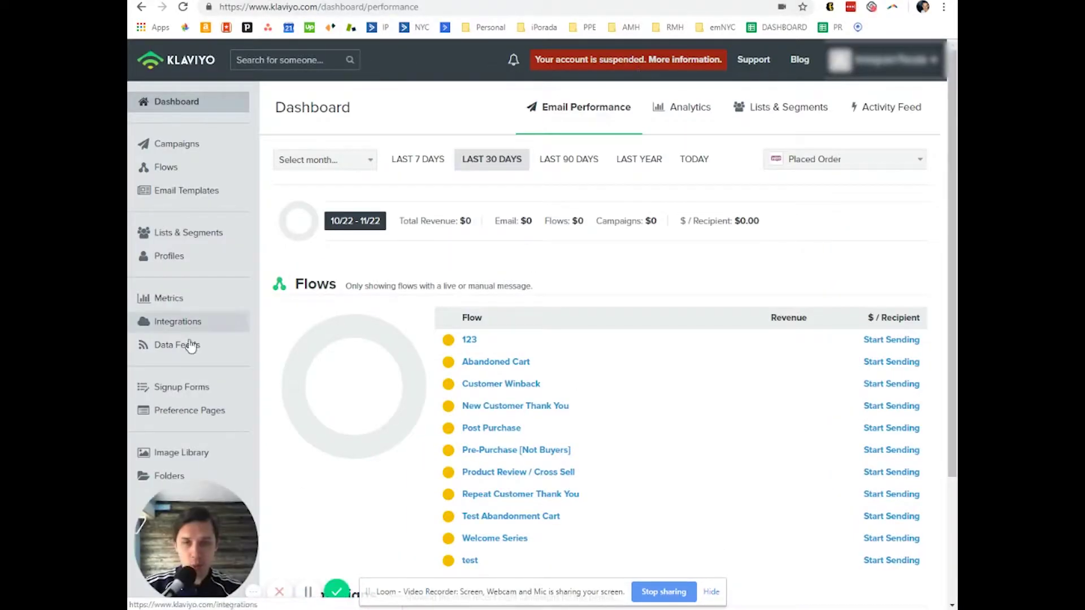
click(181, 234)
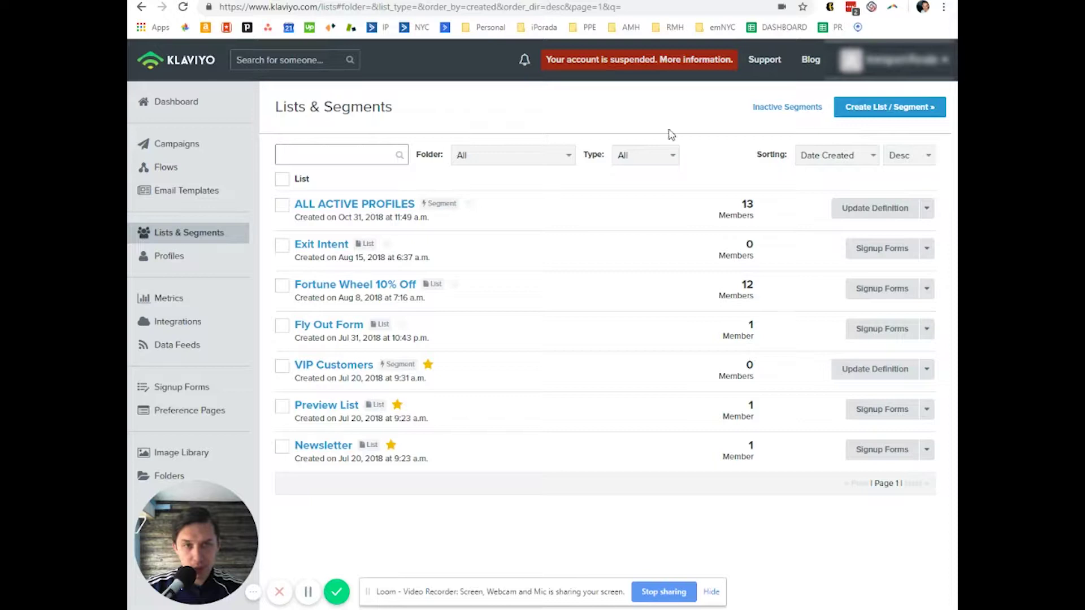
click(885, 119)
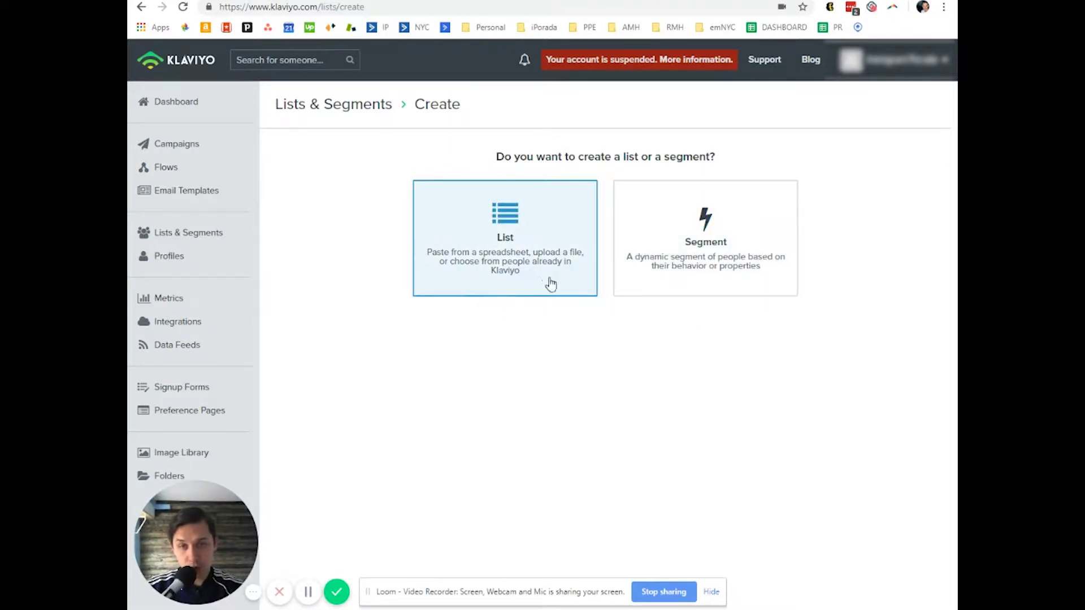
- Create a static list named 'Example List'
click(490, 235)
click(497, 196)
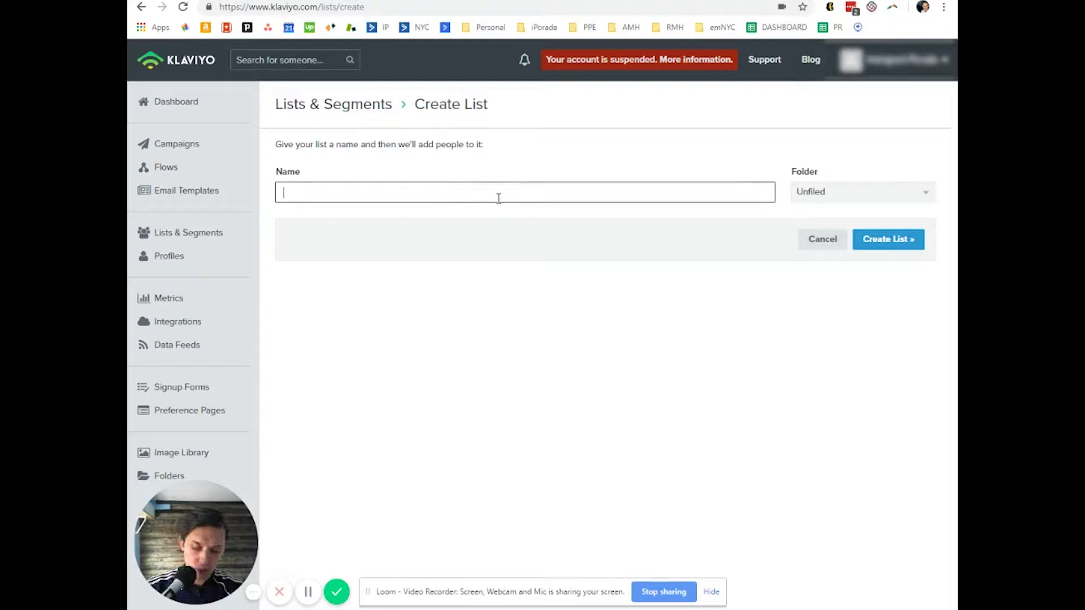
text(Example List)
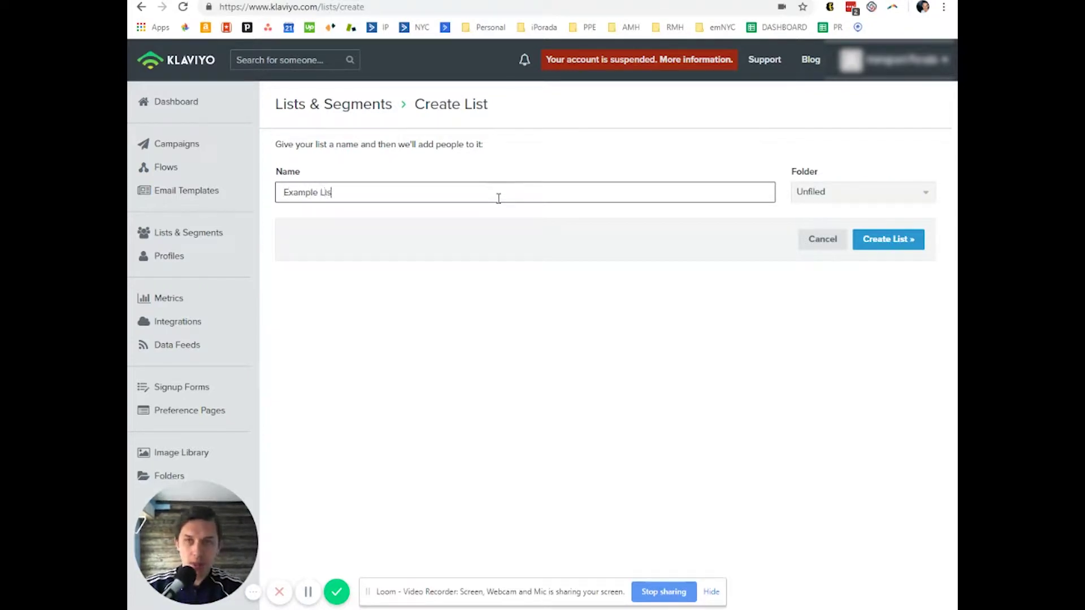
click(896, 243)
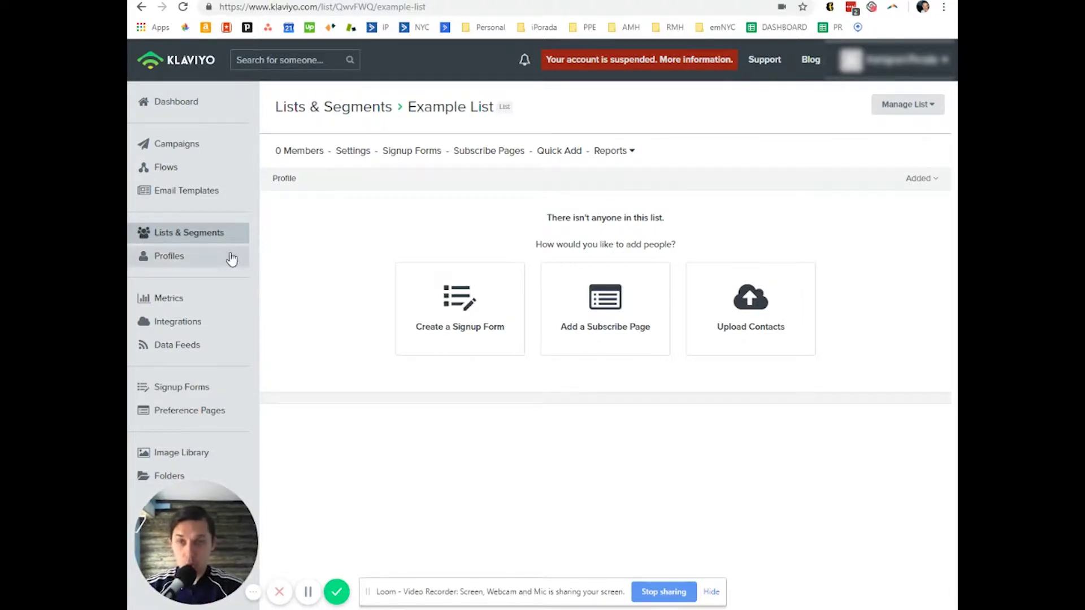
- From Lists & Segments, start a dynamic segment named 'Test Segment' and submit it
click(221, 236)
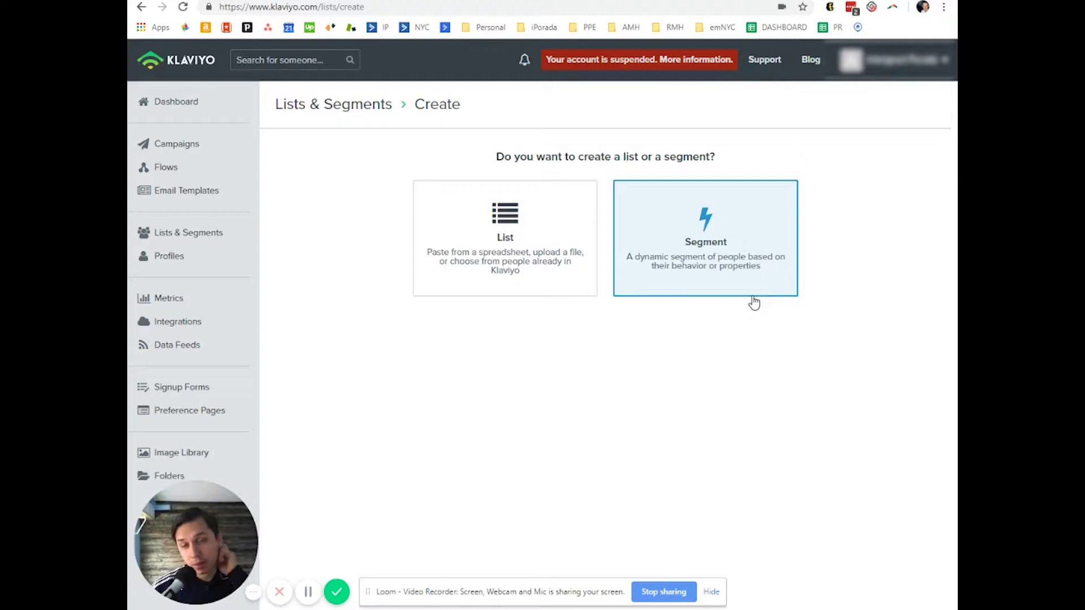
click(752, 249)
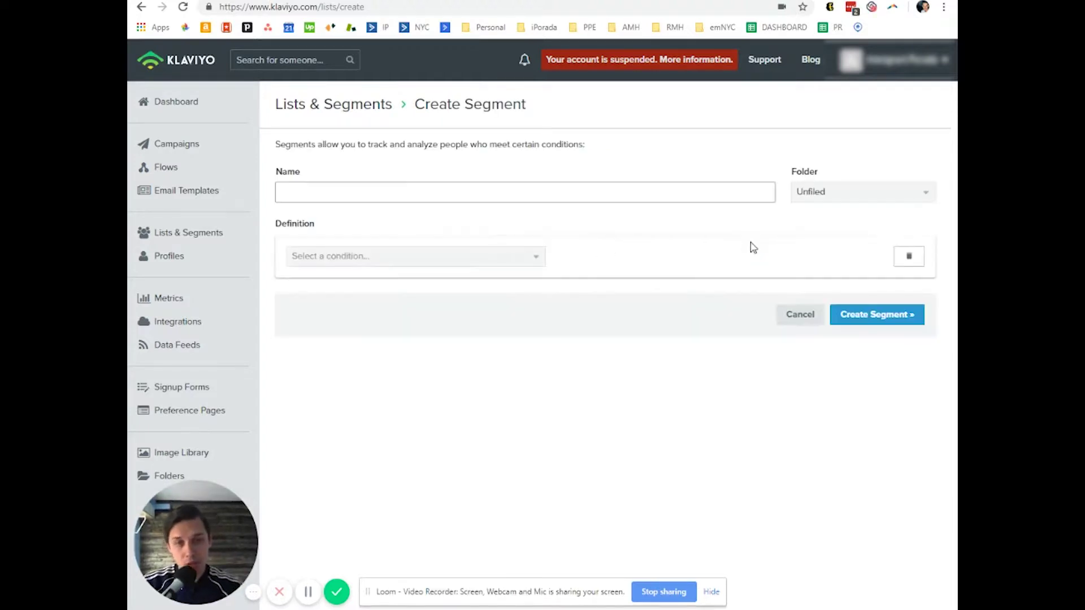
click(646, 196)
text(Tex)
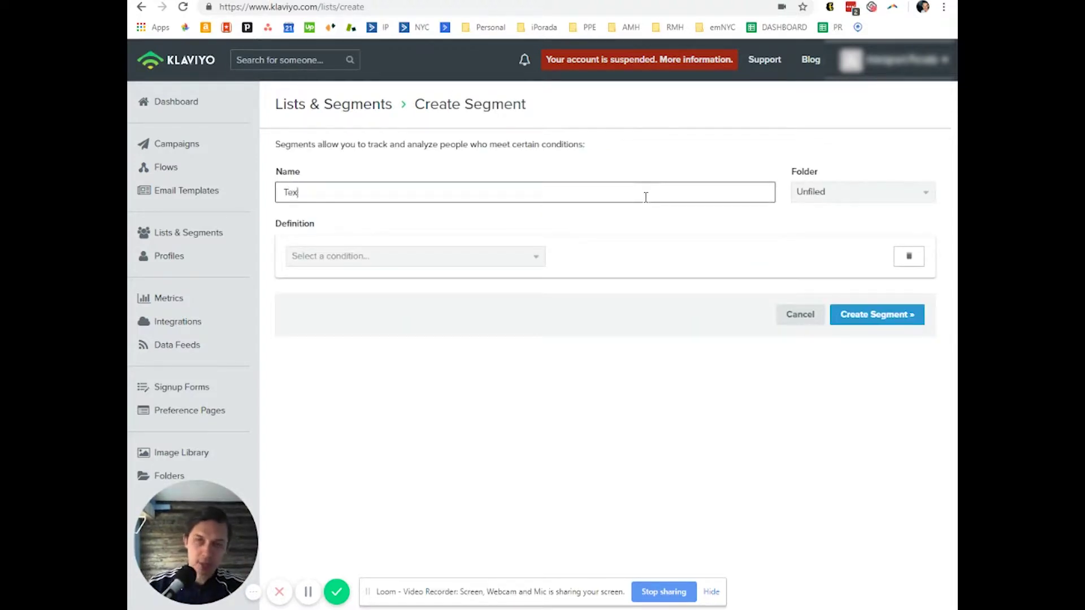
text(t Segment)
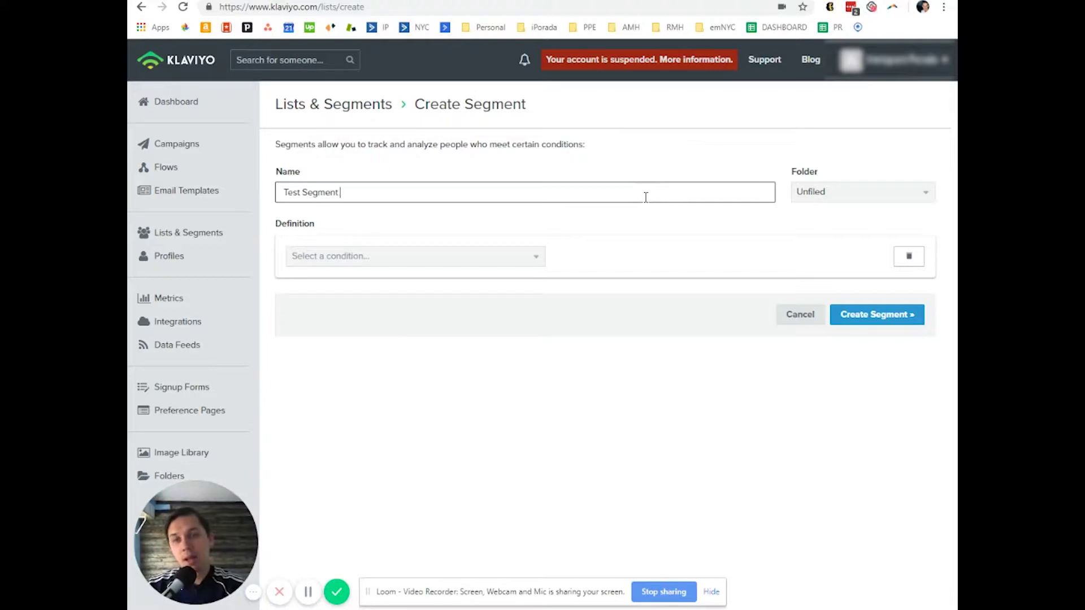
click(898, 317)
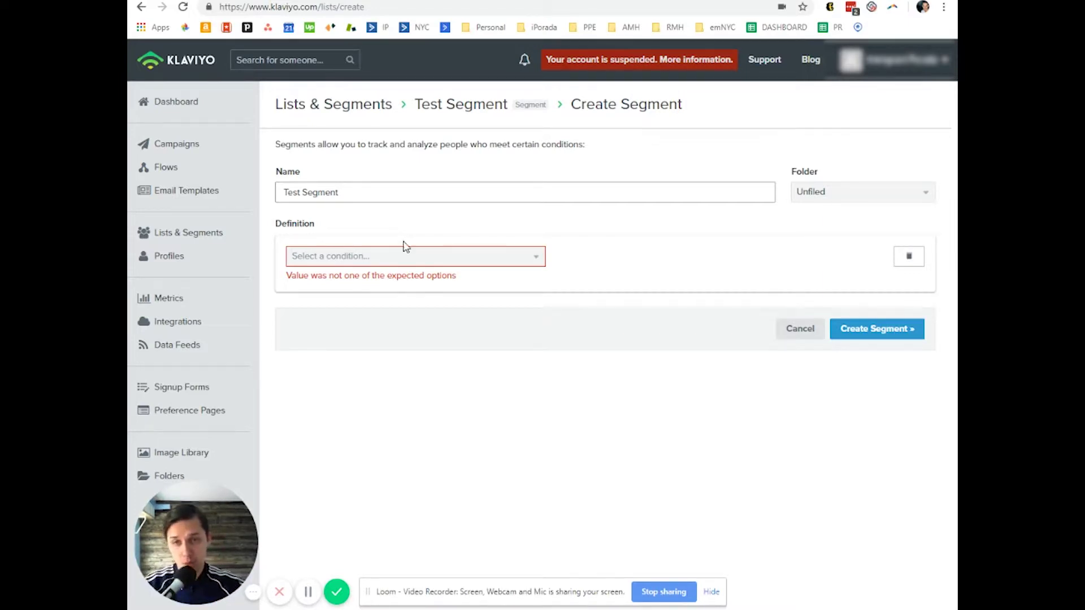
- Set Test Segment's condition to 'Person is not suppressed' and create the segment, showing 13 members
click(409, 258)
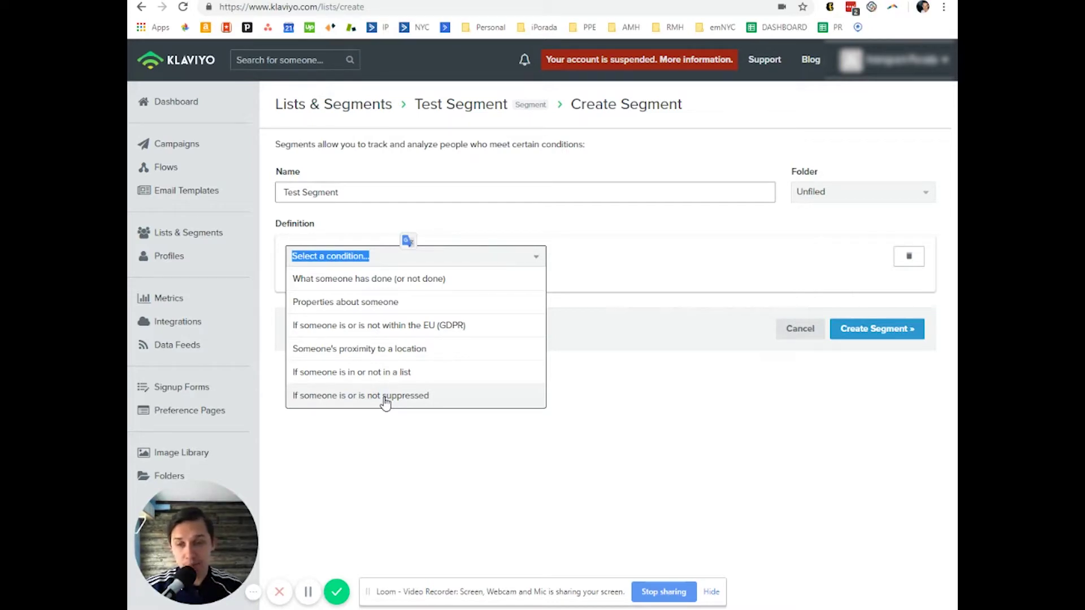
click(328, 400)
click(368, 286)
click(375, 332)
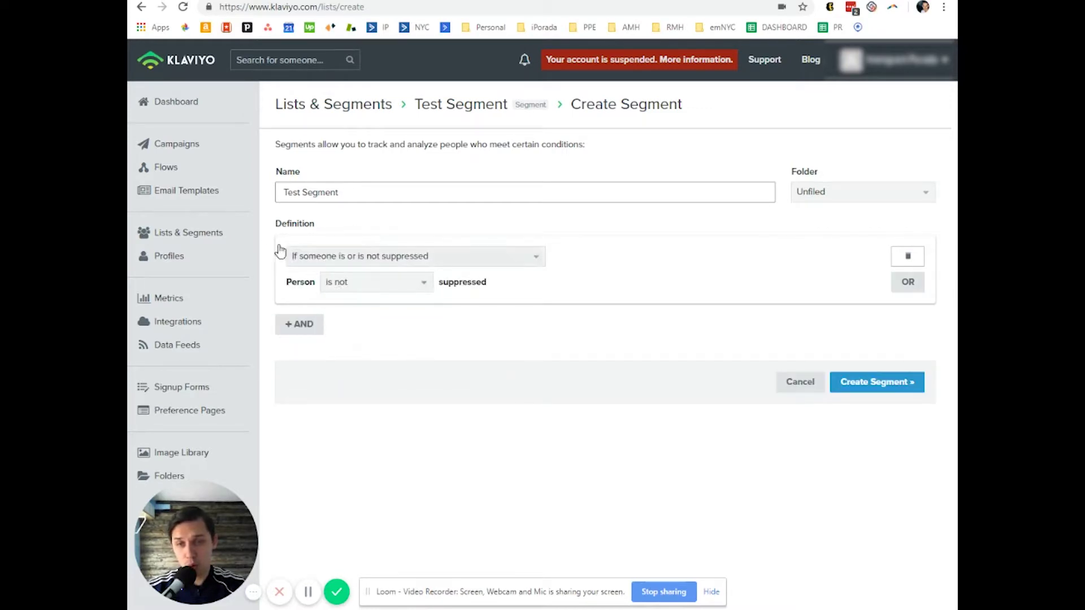
click(868, 382)
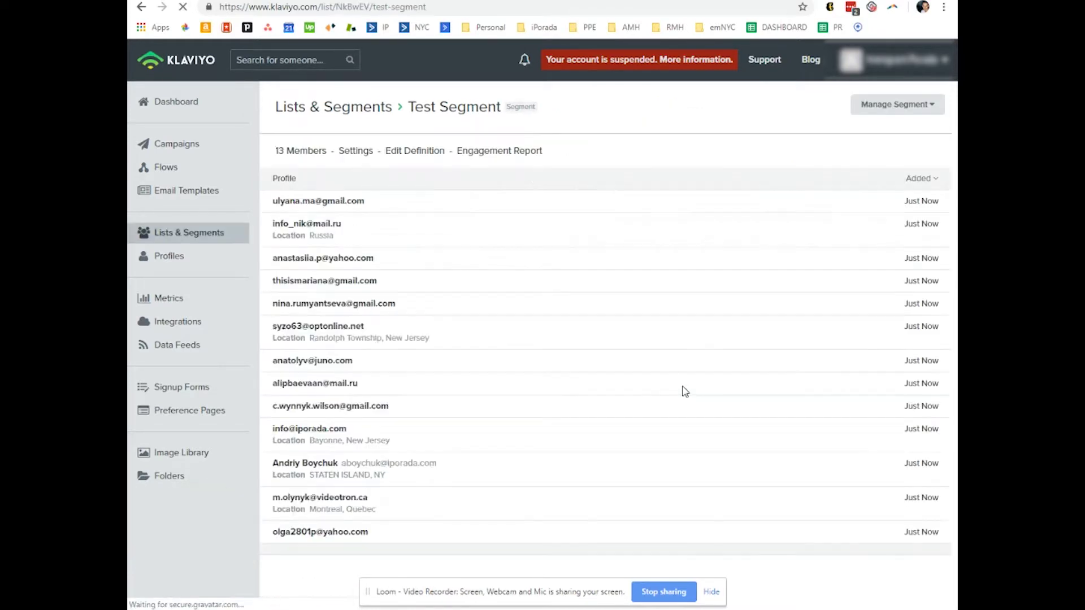
scroll(506, 317, down, 2)
scroll(575, 349, up, 2)
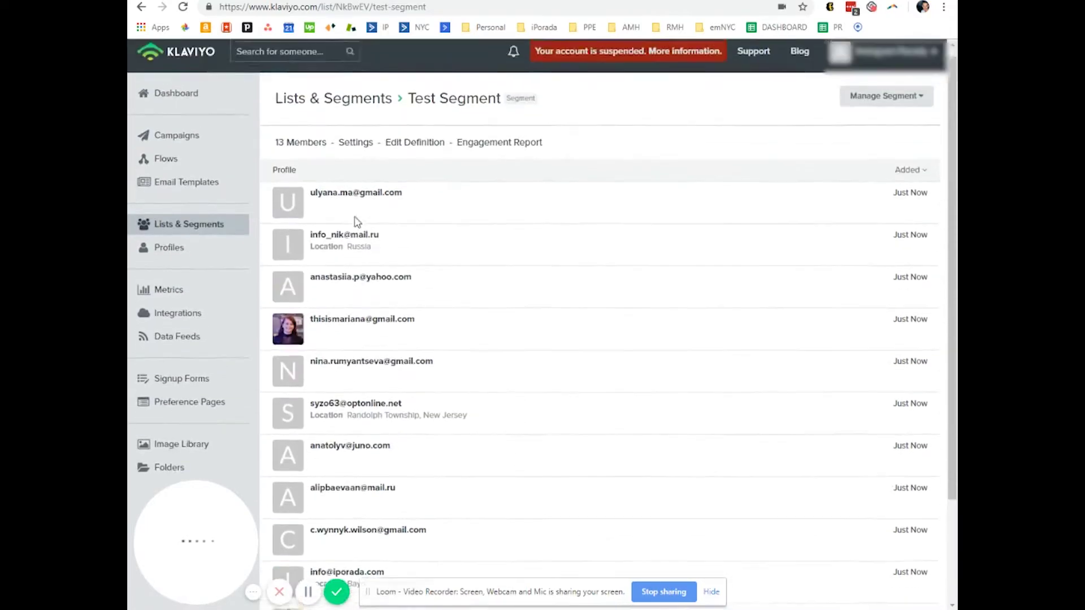
- Reopen the definition and change the rule to 'Person is suppressed'
click(415, 143)
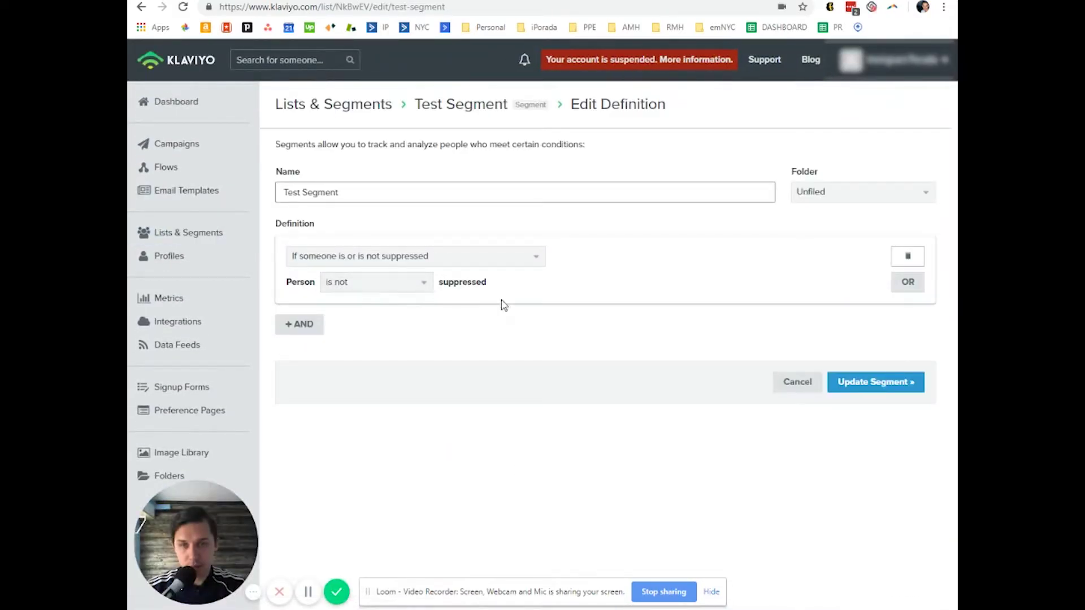
click(400, 286)
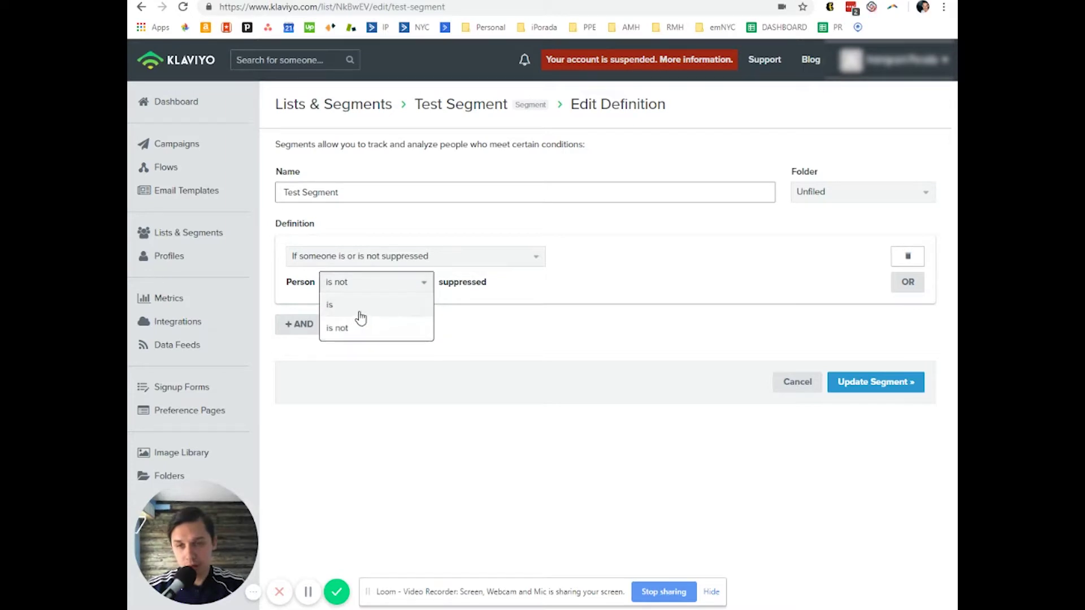
click(359, 310)
- Add an AND condition 'First Name contains a' and update the segment
click(299, 324)
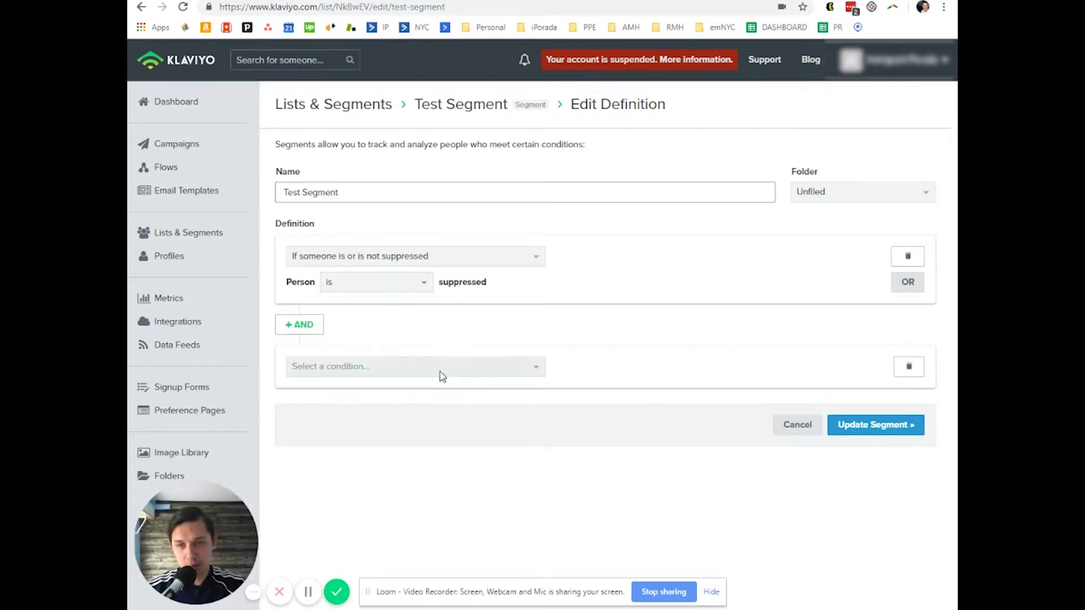
click(442, 377)
click(362, 409)
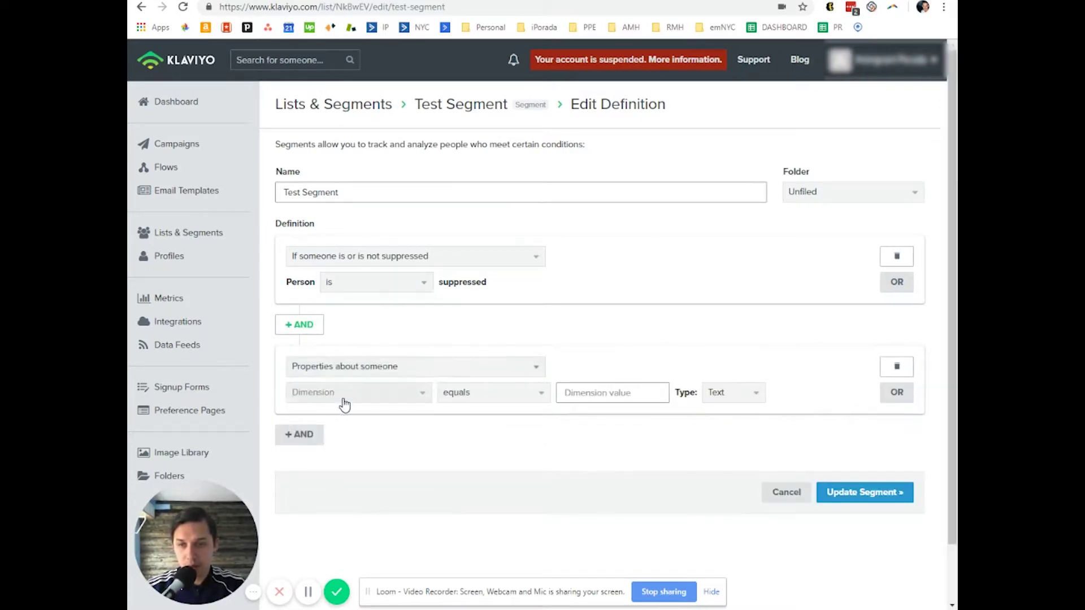
click(344, 404)
text(firs)
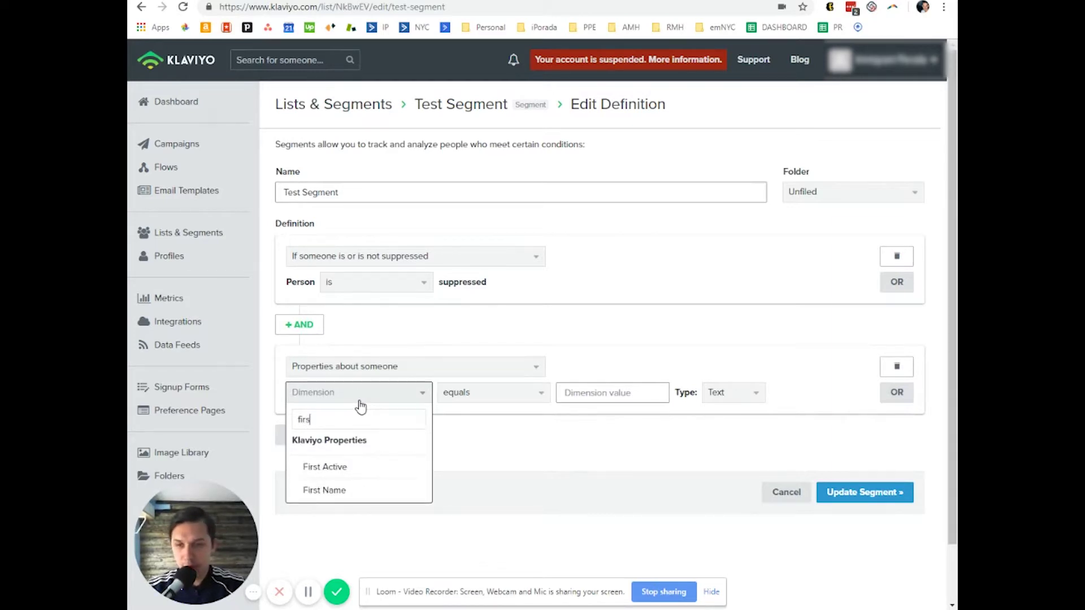
click(380, 490)
click(534, 402)
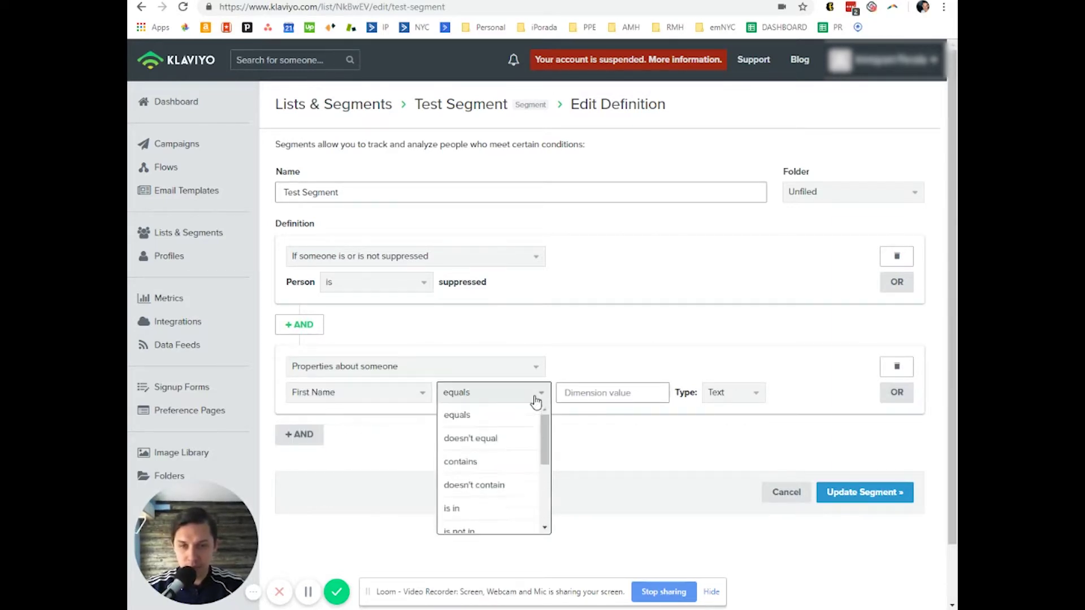
click(501, 461)
click(642, 392)
text(a)
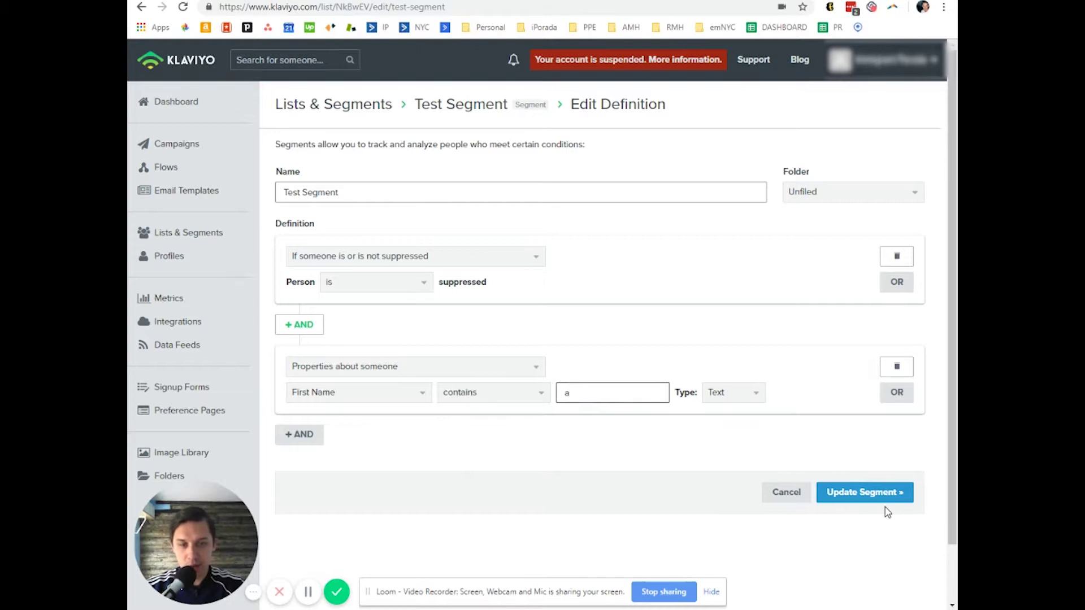
click(882, 500)
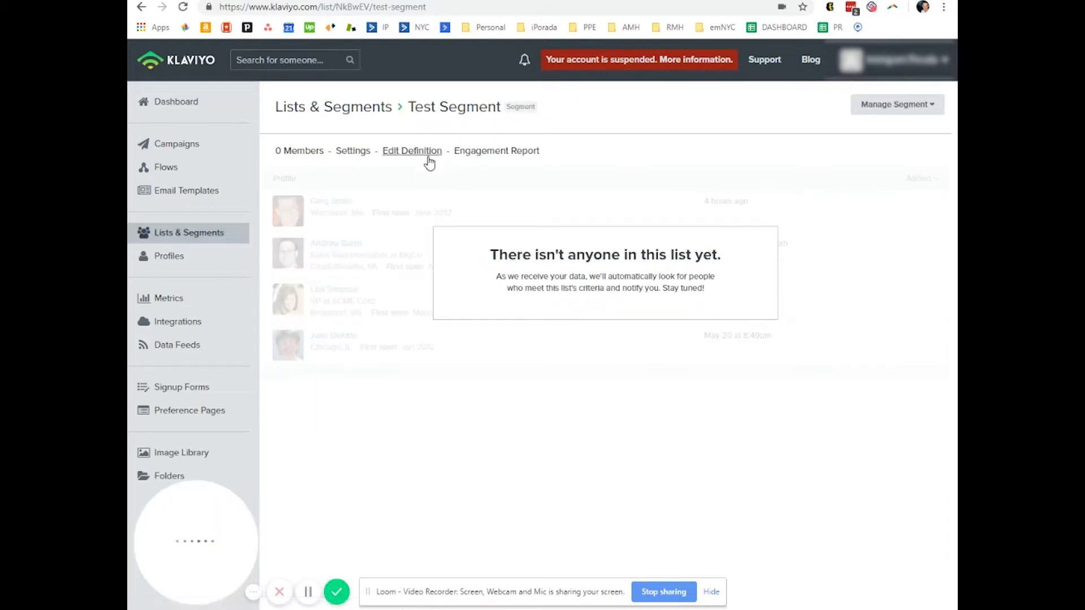
- Delete the suppression condition, update the segment, and reopen its definition
click(427, 157)
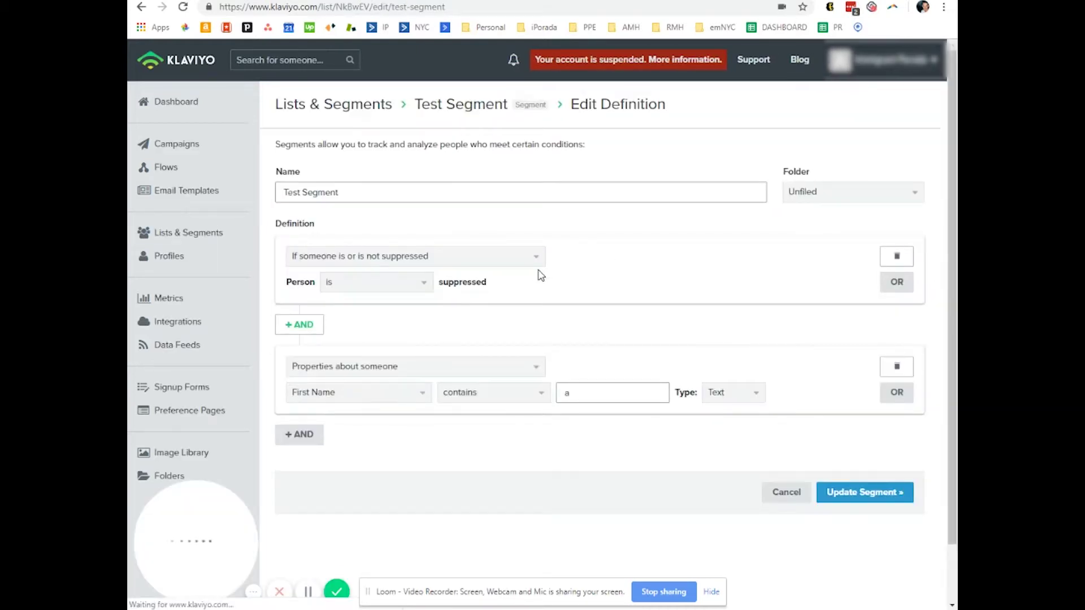
click(897, 256)
click(882, 383)
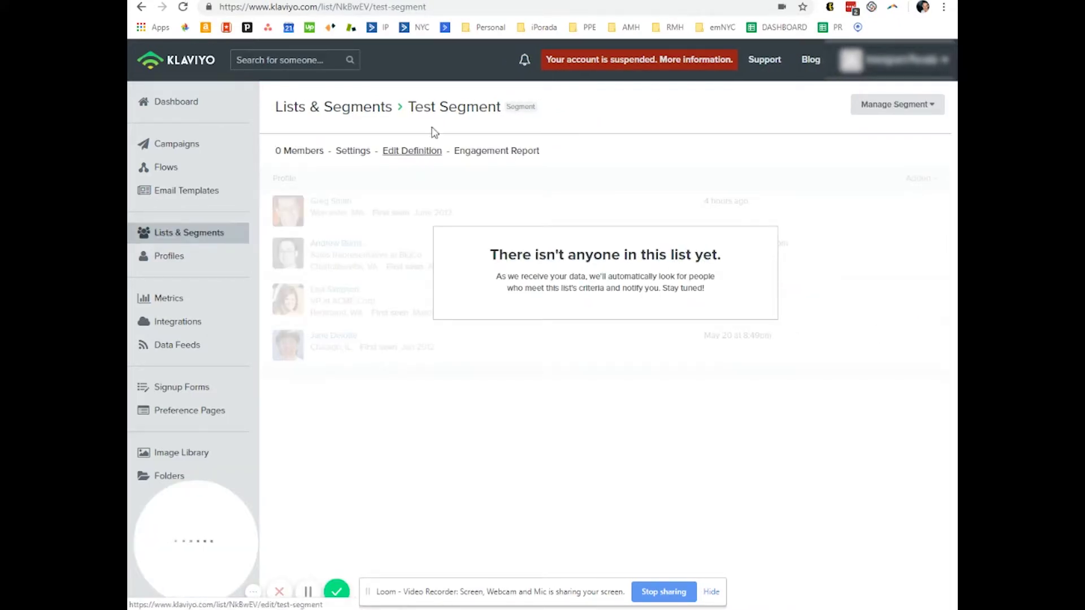
click(412, 151)
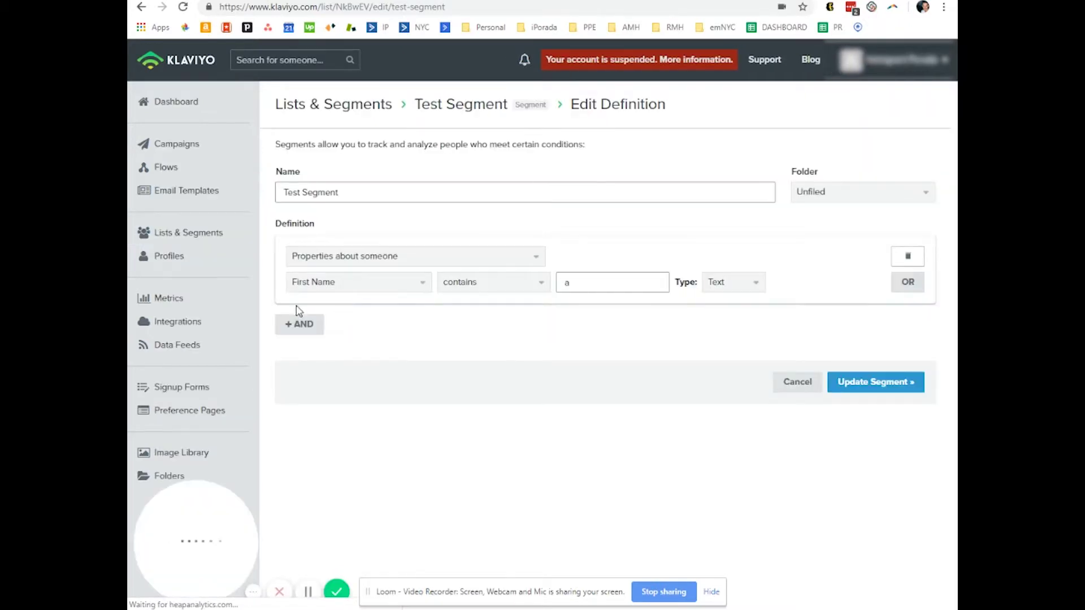
- Replace the First Name contains value 'a' with 'And' and update the segment
double_click(639, 285)
text(And)
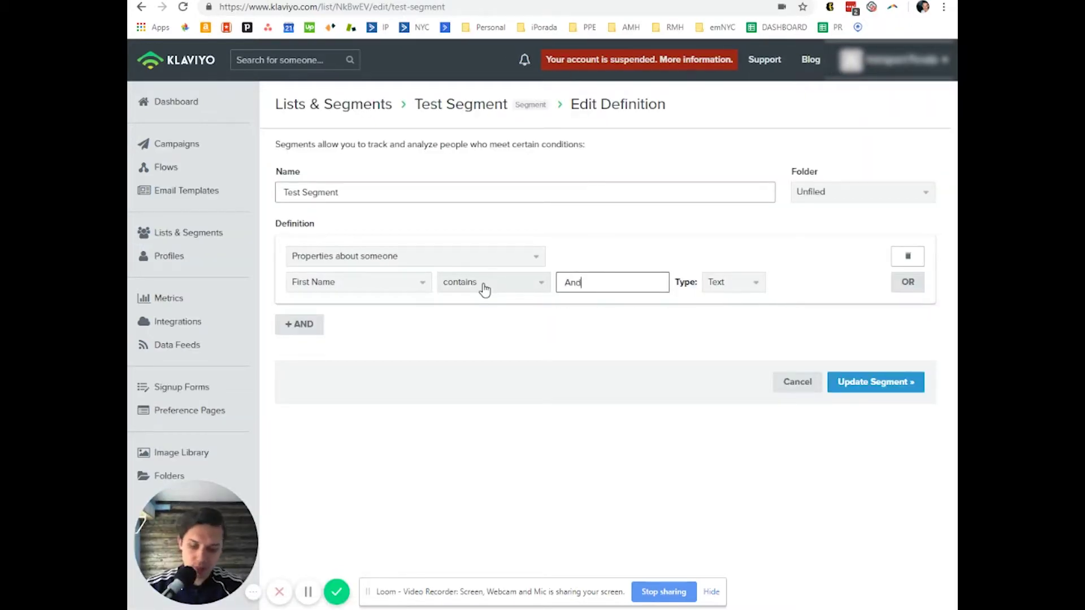
text(riy)
click(887, 386)
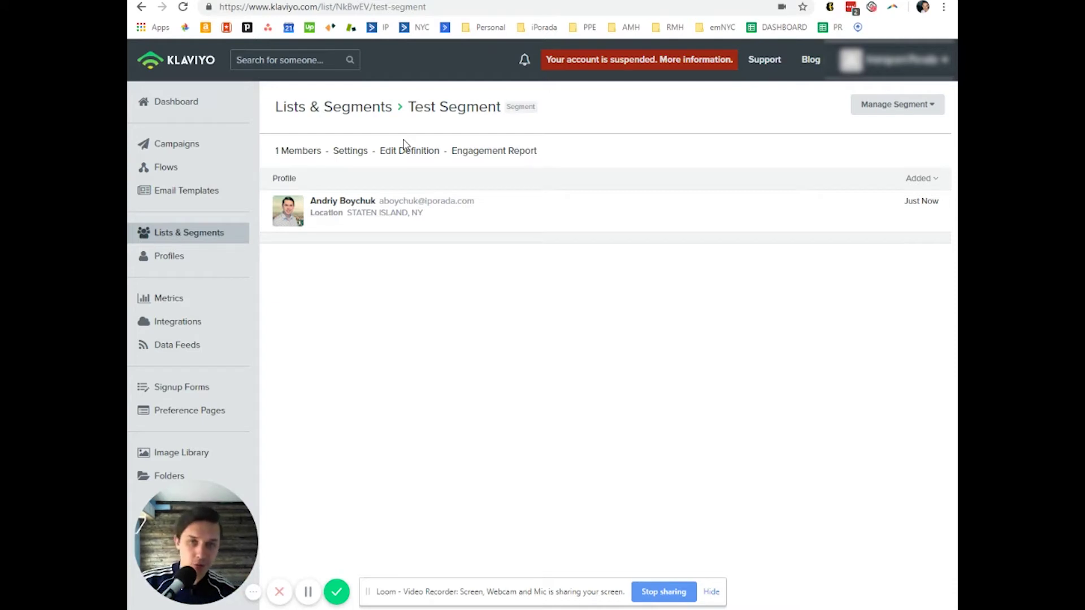
- Open the lone member's profile and check its Lists & Segments panel shows Test Segment
click(344, 202)
scroll(479, 380, down, 3)
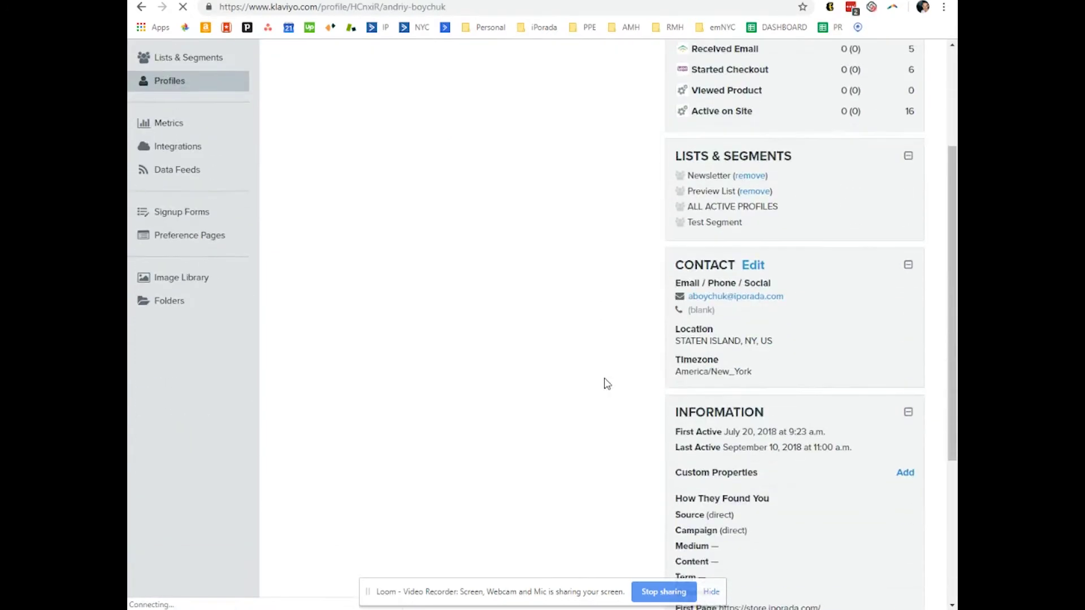
scroll(257, 198, down, 4)
scroll(257, 198, up, 1)
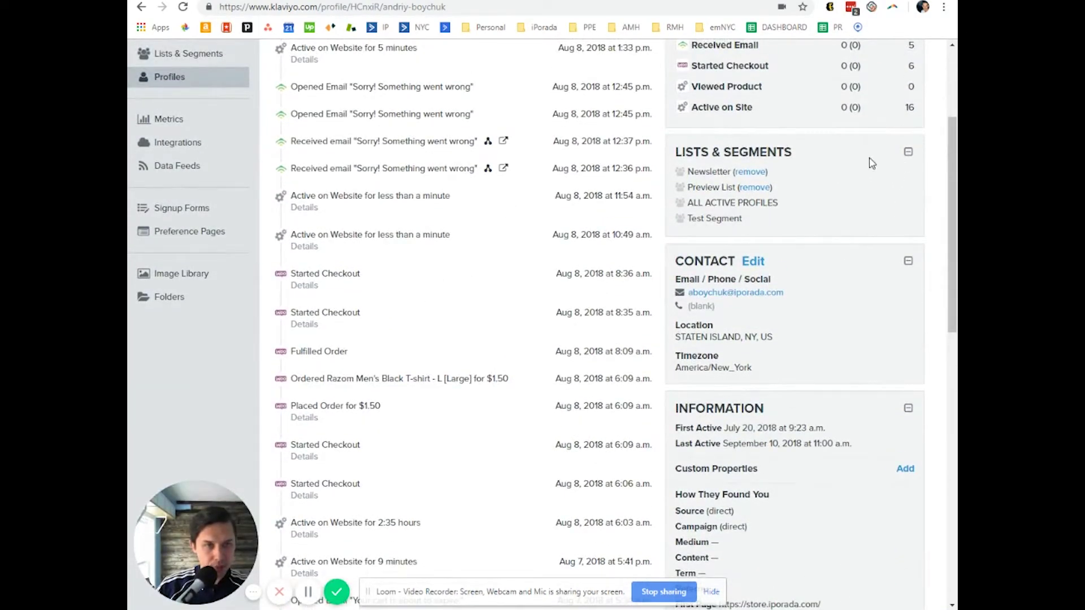
mouse_move(396, 193)
scroll(397, 194, up, 3)
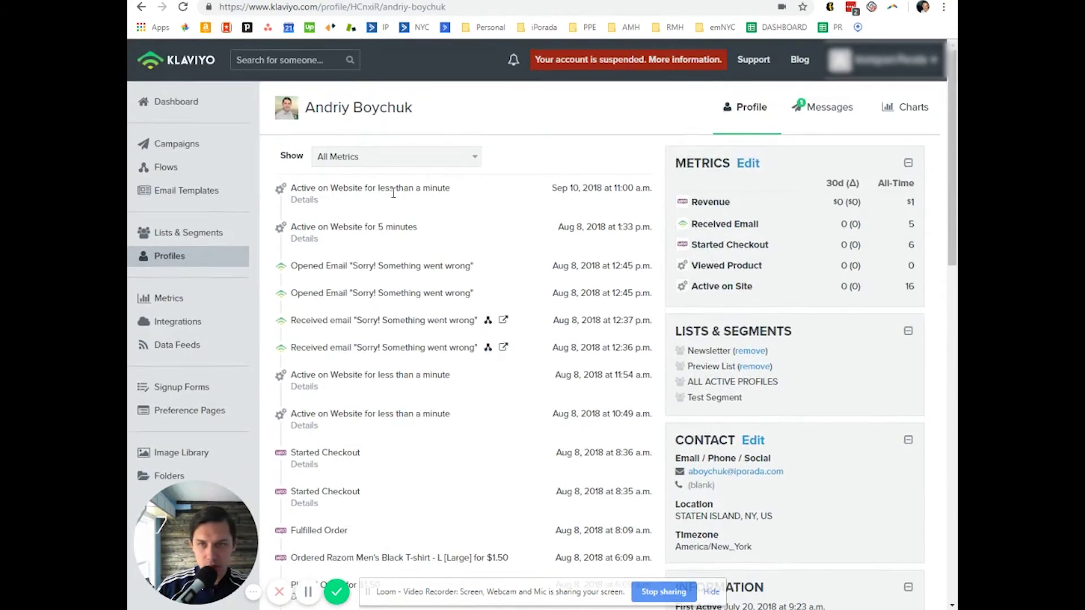
scroll(496, 255, down, 6)
scroll(765, 170, up, 5)
scroll(478, 216, up, 3)
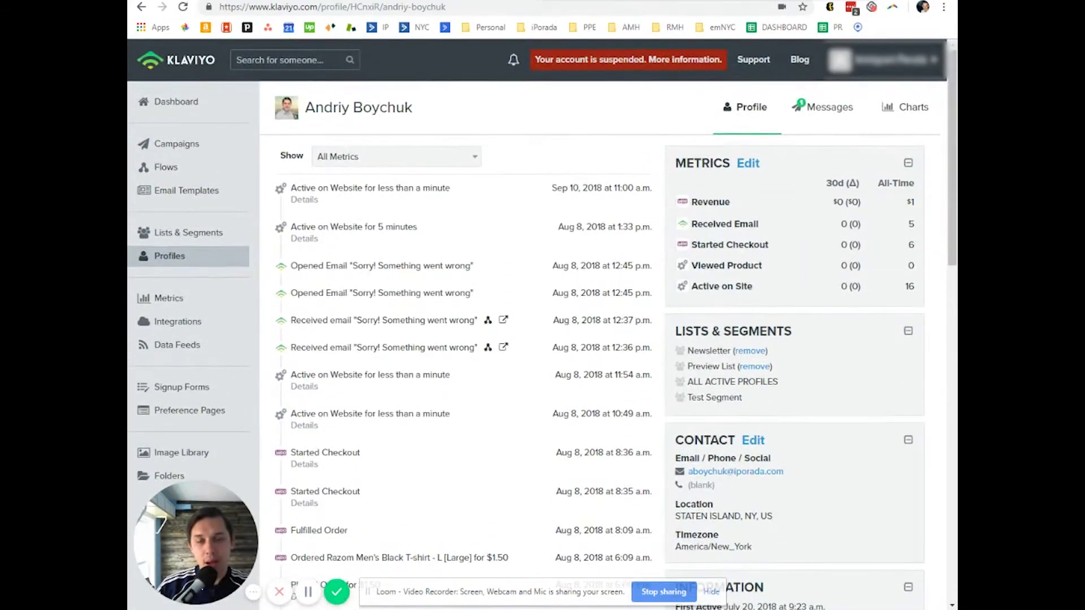
- Switch to the Asana task 'Day #6 - What is the difference between lists and segments in Klaviyo?'
key(ctrl+Tab)
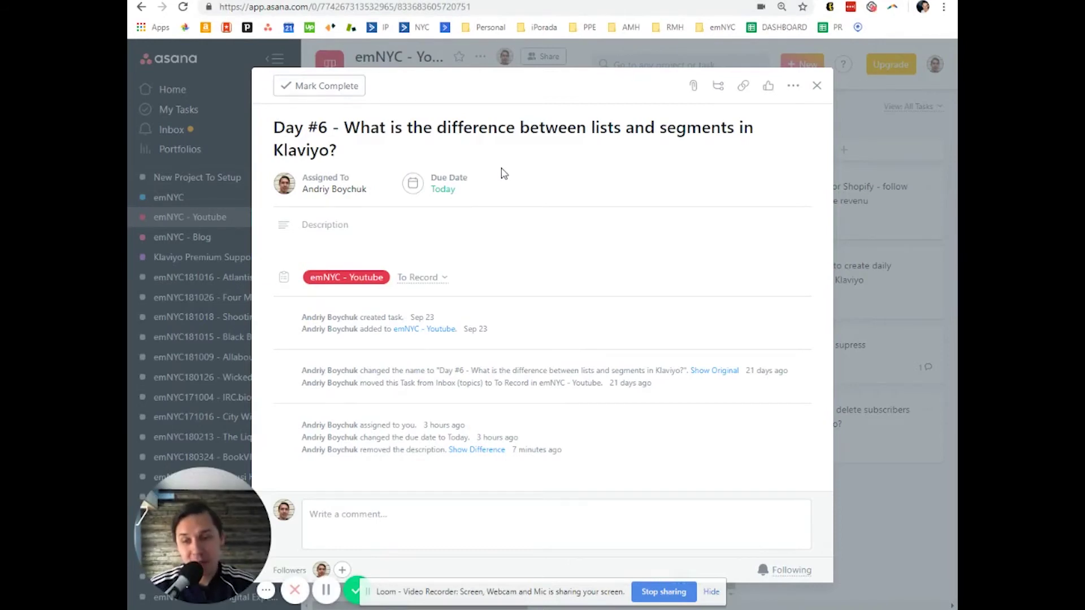